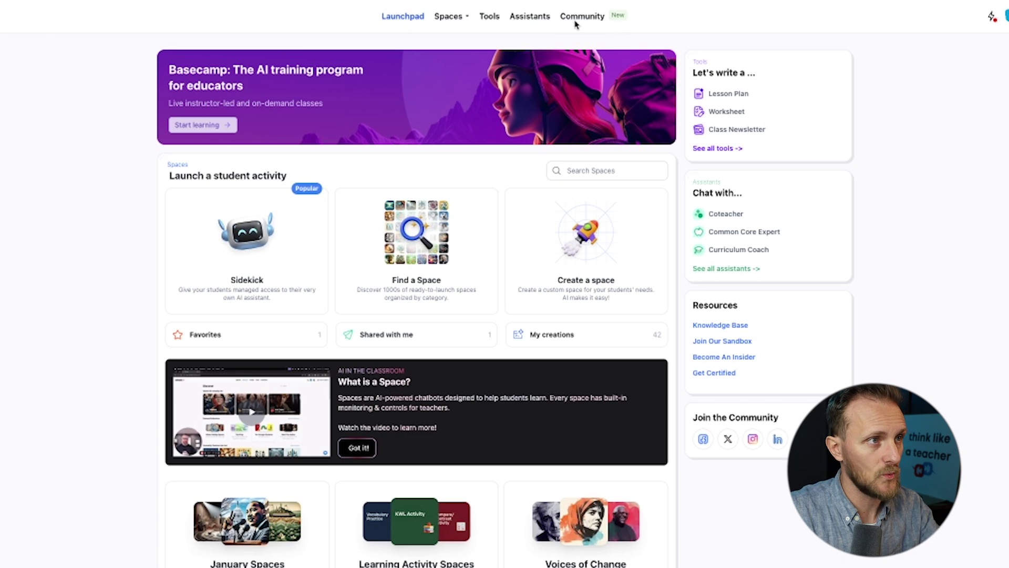
Go to Assistants and the Essay Grader to list the Human Anatomy Check In session.
left_click(527, 20)
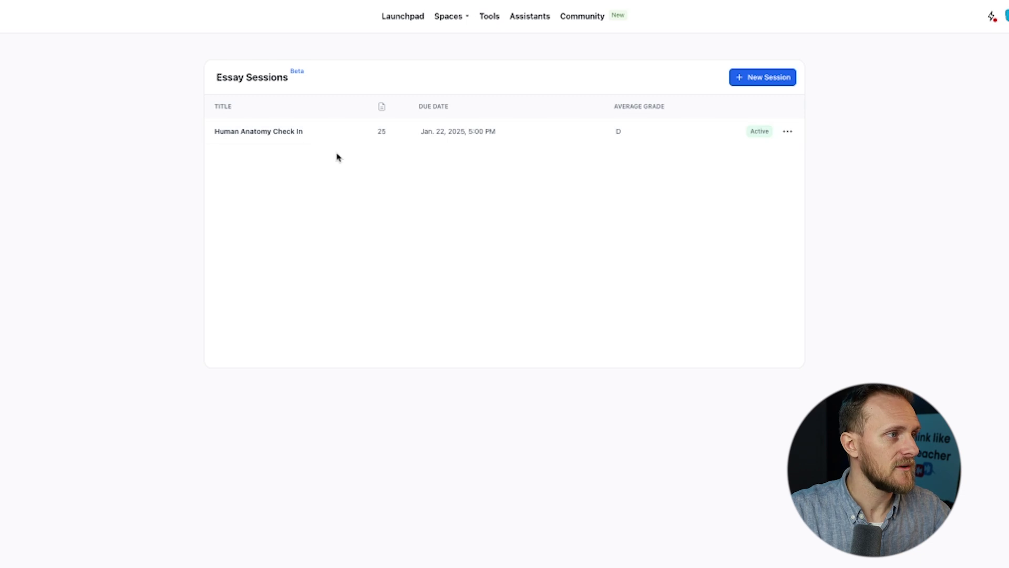
left_click(750, 83)
left_click(432, 100)
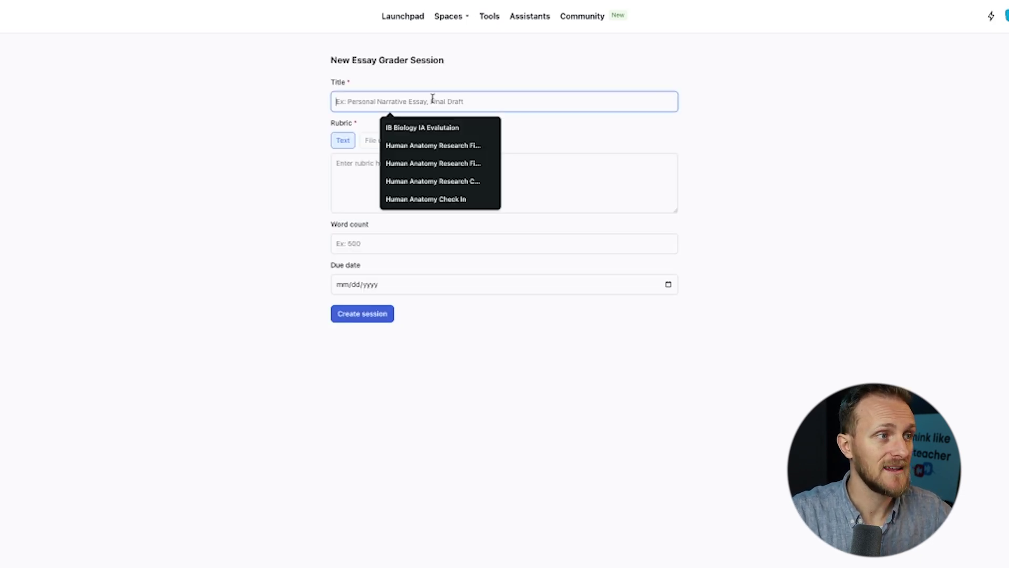
left_click(591, 170)
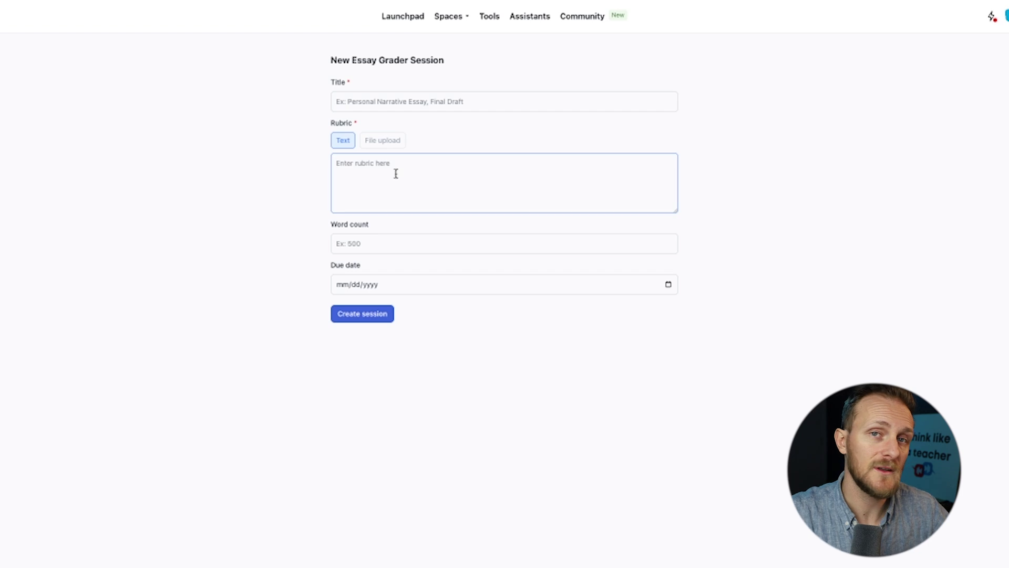
left_click(381, 147)
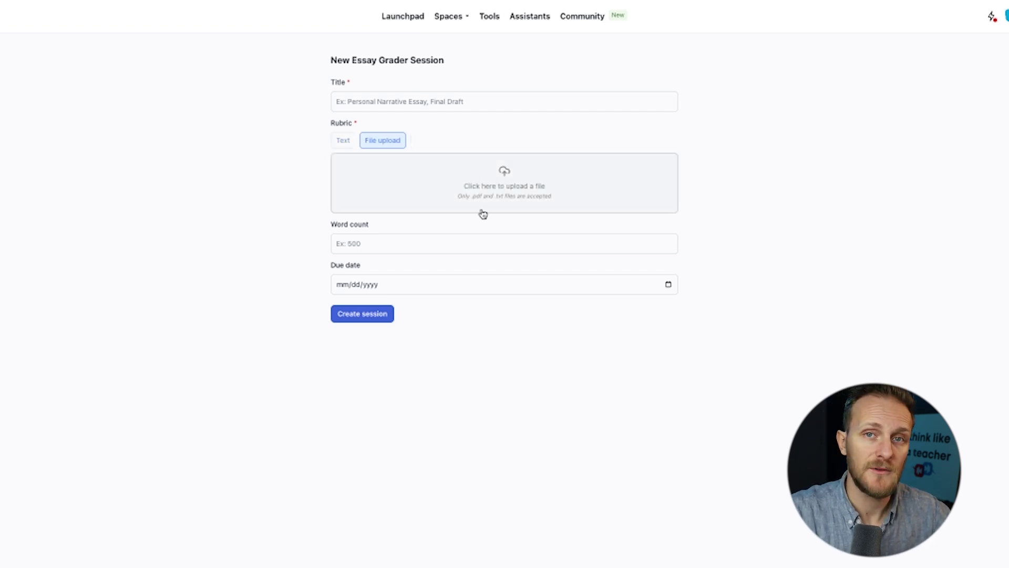
left_click(370, 240)
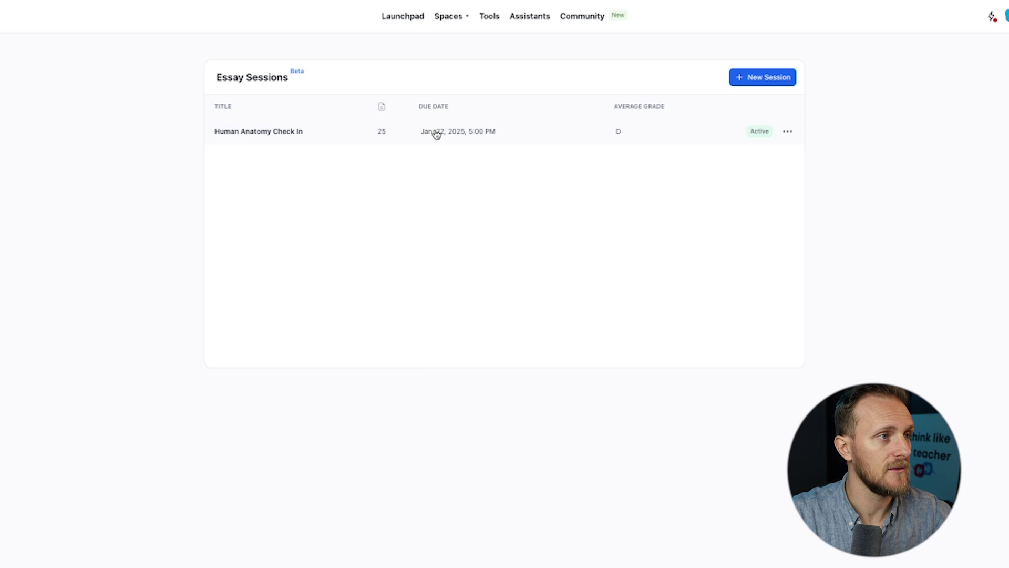
Open the Human Anatomy Check In session and view its rubric full size, then close it.
left_click(435, 133)
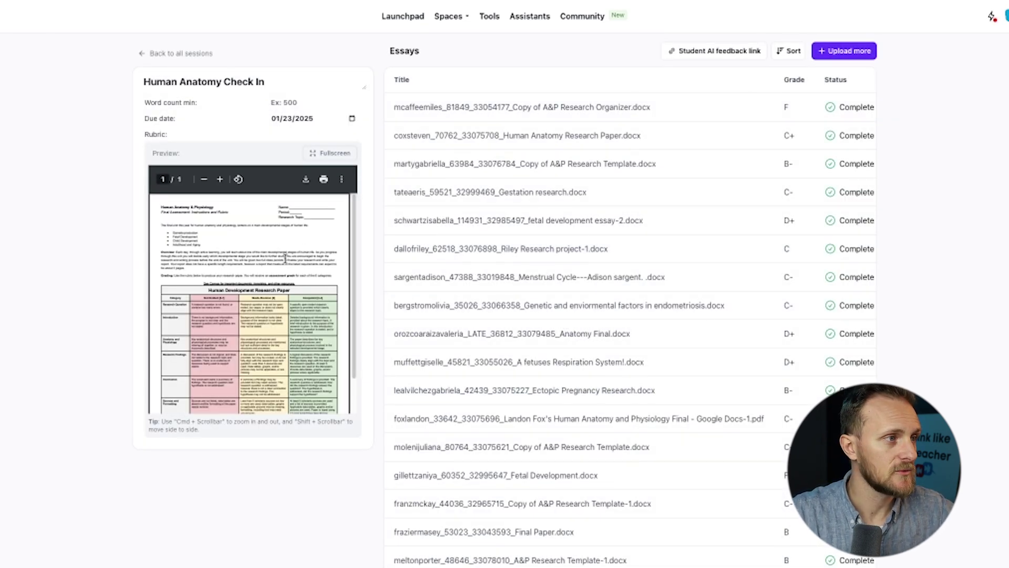
left_click(329, 154)
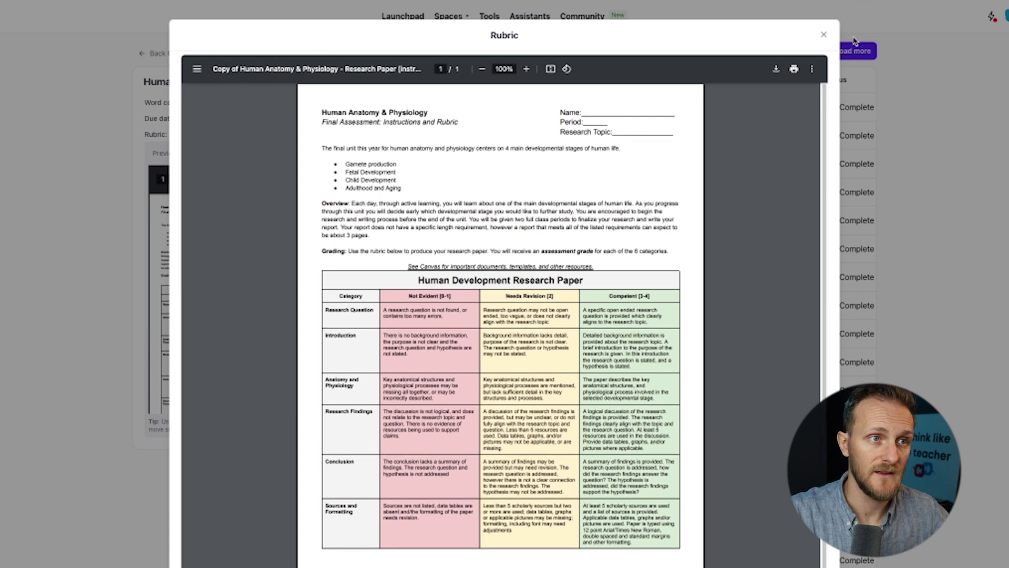
left_click(823, 37)
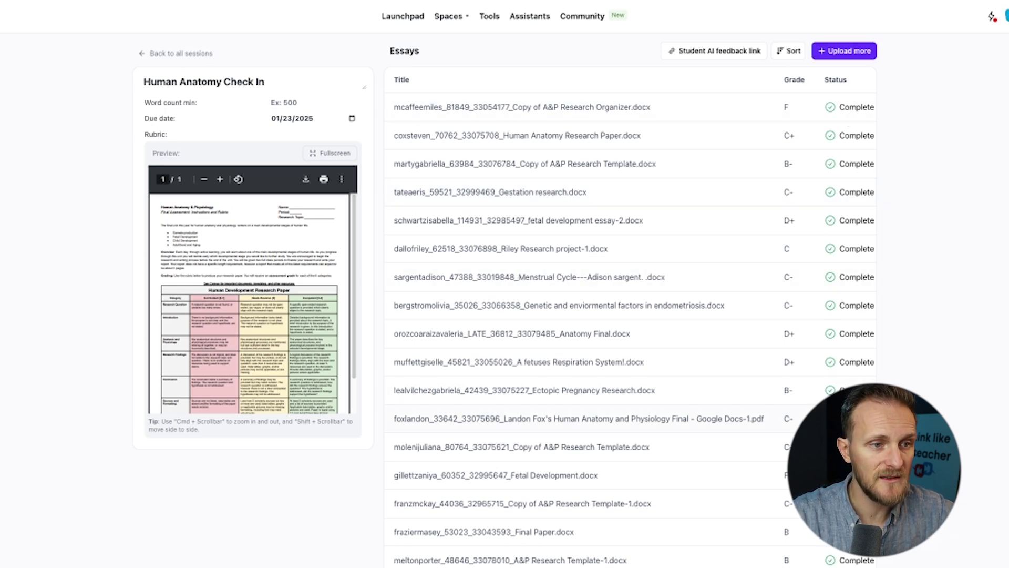
Sort the Human Anatomy Check In essays by Highest Score, B grades first.
scroll(802, 98, "down", 5)
scroll(801, 98, "up", 5)
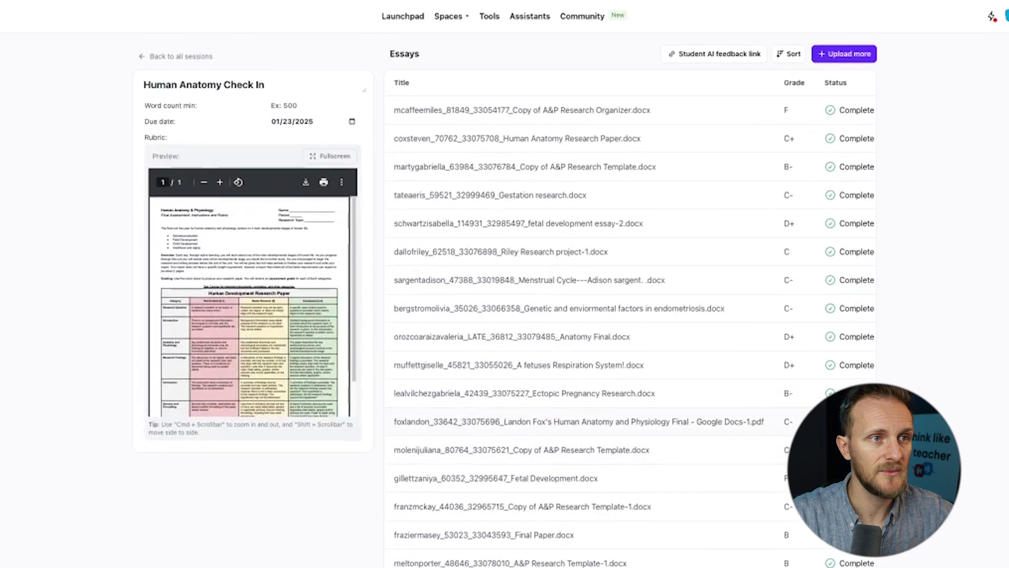
left_click(790, 51)
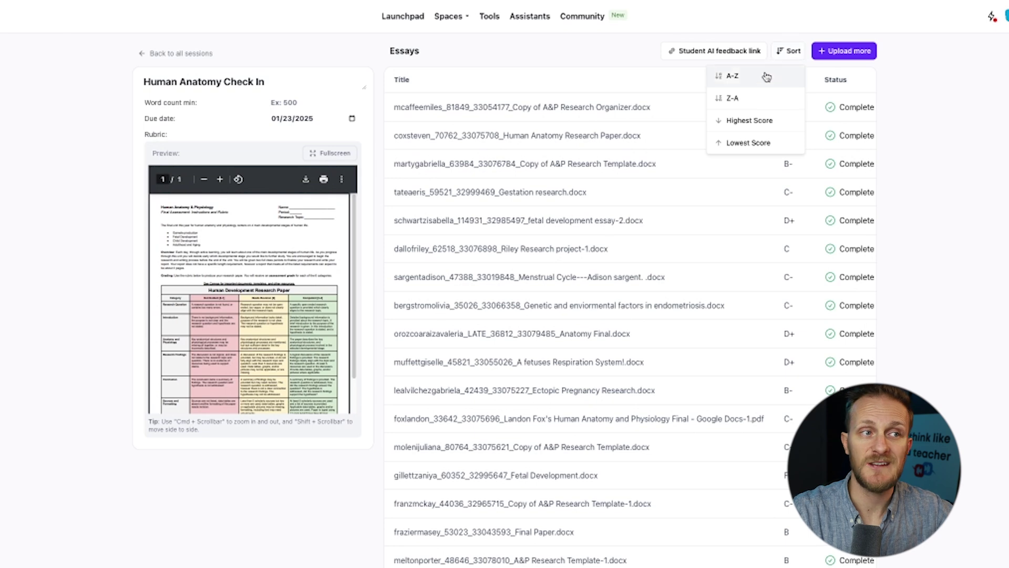
left_click(767, 120)
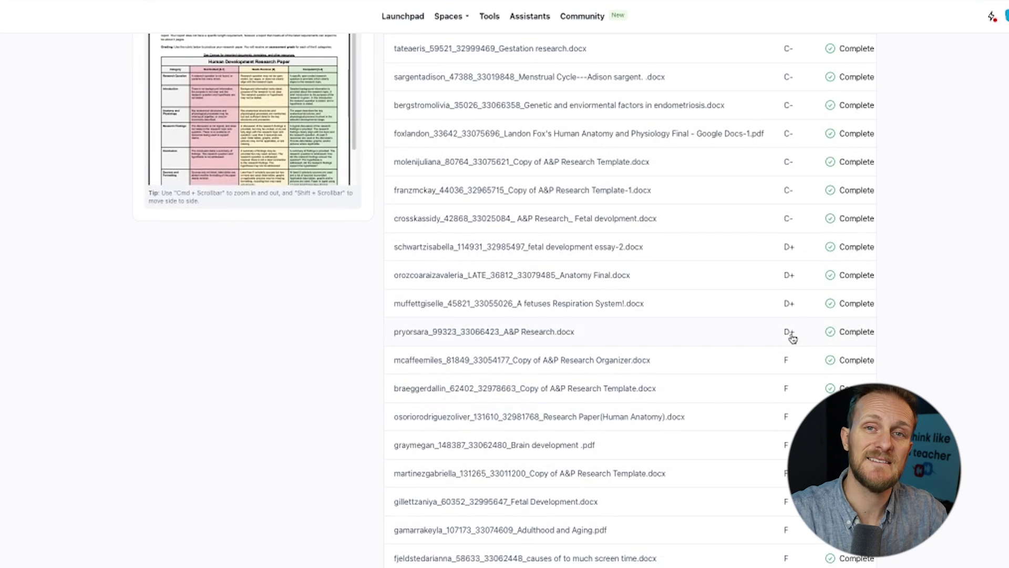
scroll(797, 336, "up", 5)
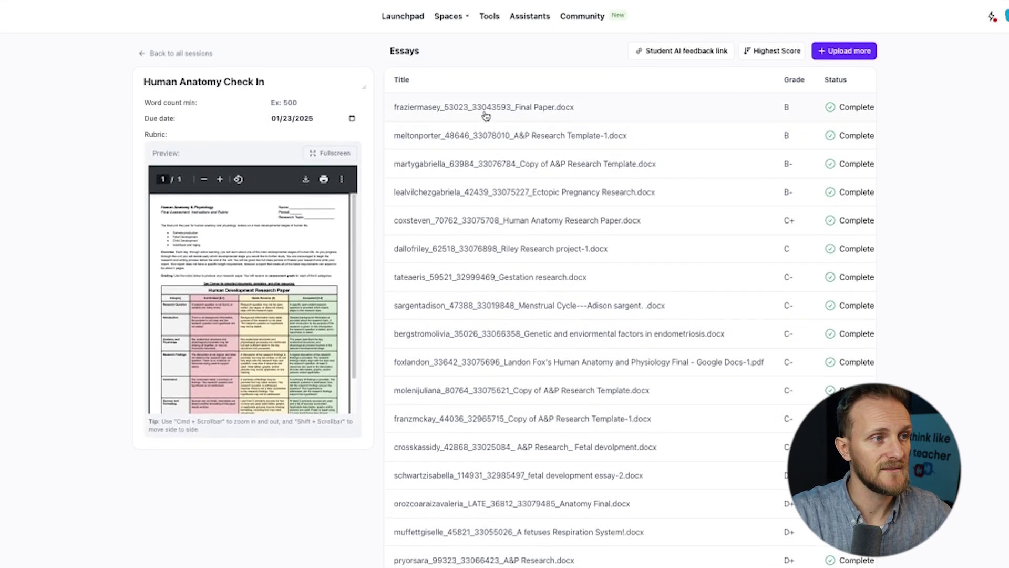
Open the top B-graded essay (21/25) and highlight its rubric scoring feedback.
left_click(486, 116)
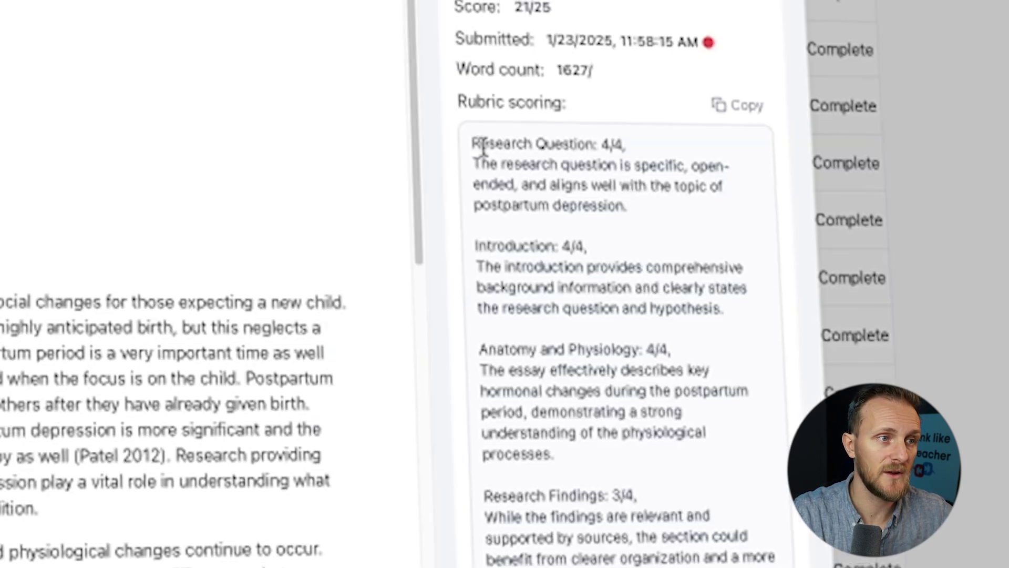
left_click_drag(669, 185, 767, 515)
scroll(701, 467, "down", 3)
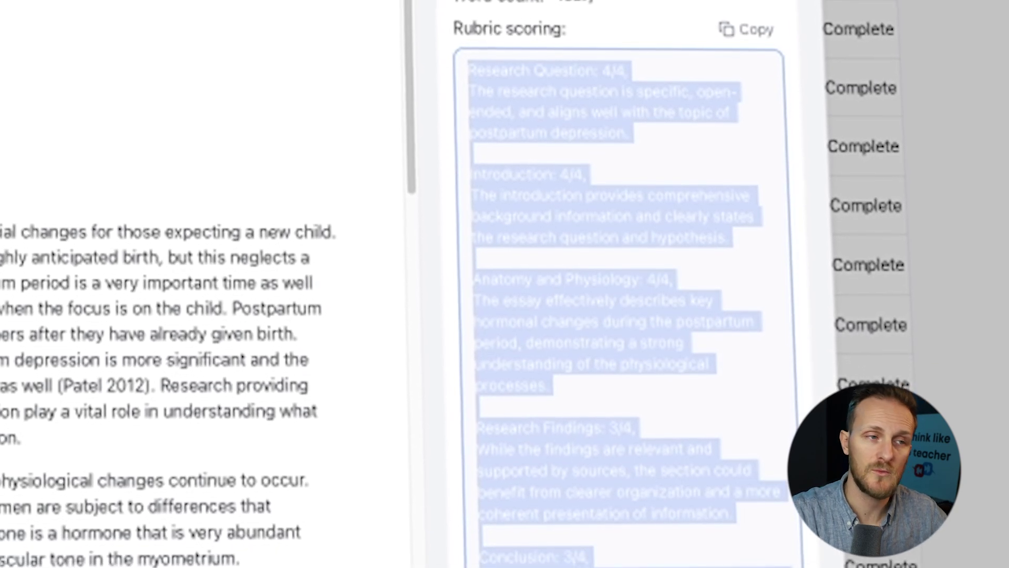
left_click(753, 300)
scroll(678, 389, "down", 3)
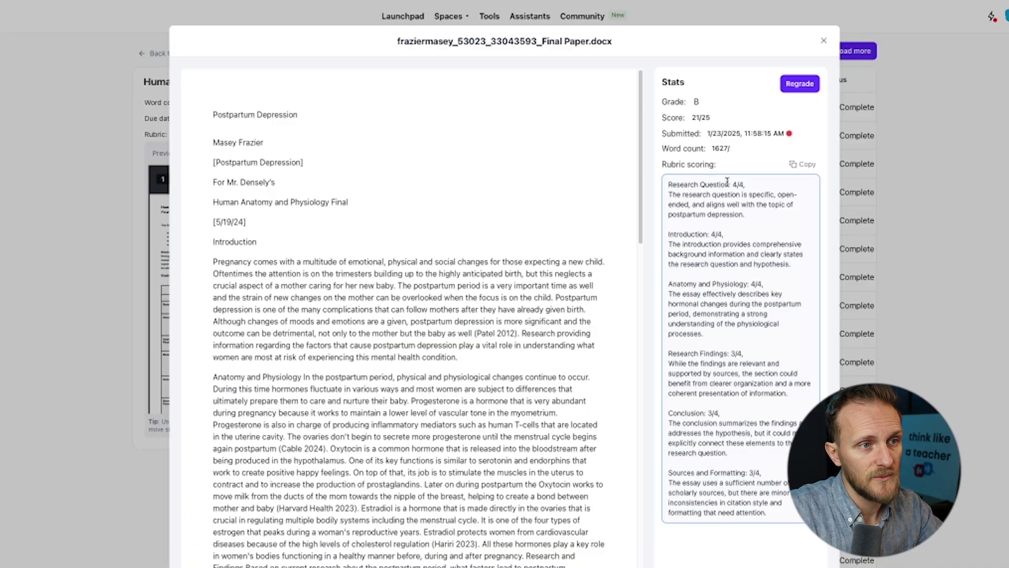
Highlight the Research Question and lower rubric feedback, then close the essay details.
left_click_drag(727, 181, 729, 252)
left_click(768, 313)
left_click_drag(723, 341, 783, 518)
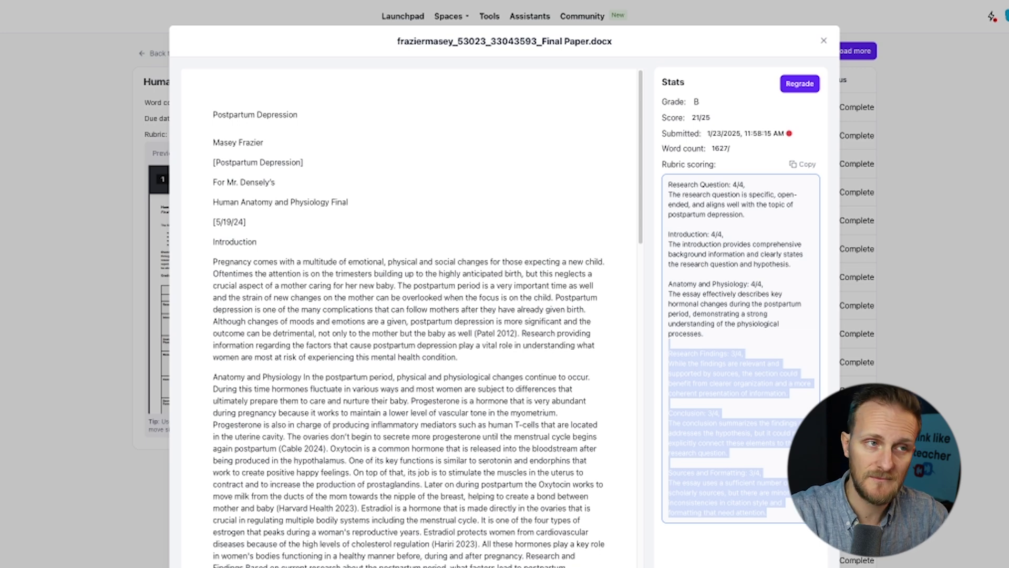
left_click(825, 43)
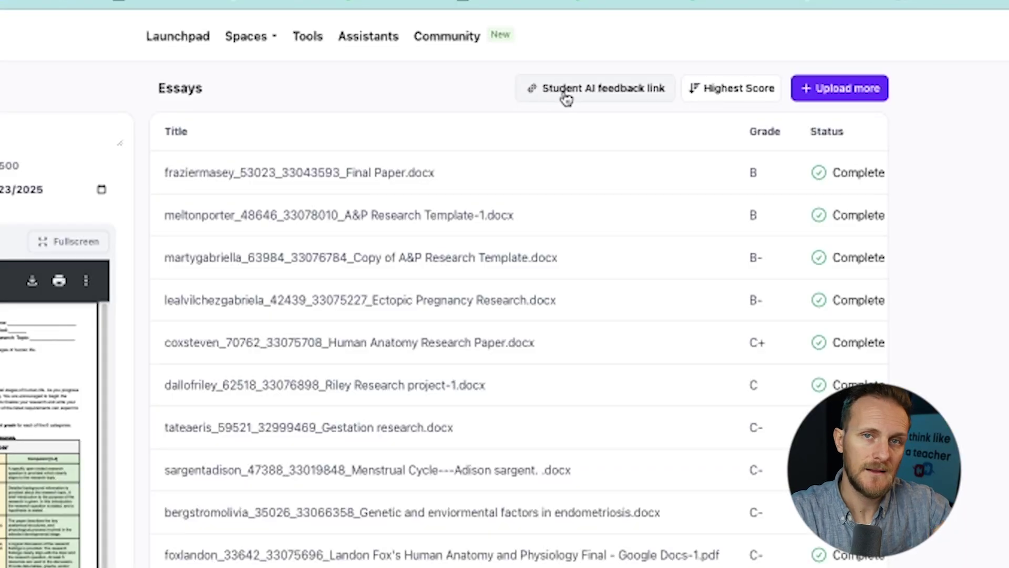
Copy the Human Anatomy Check In Student AI Feedback Link and open a new browser tab.
left_click(566, 97)
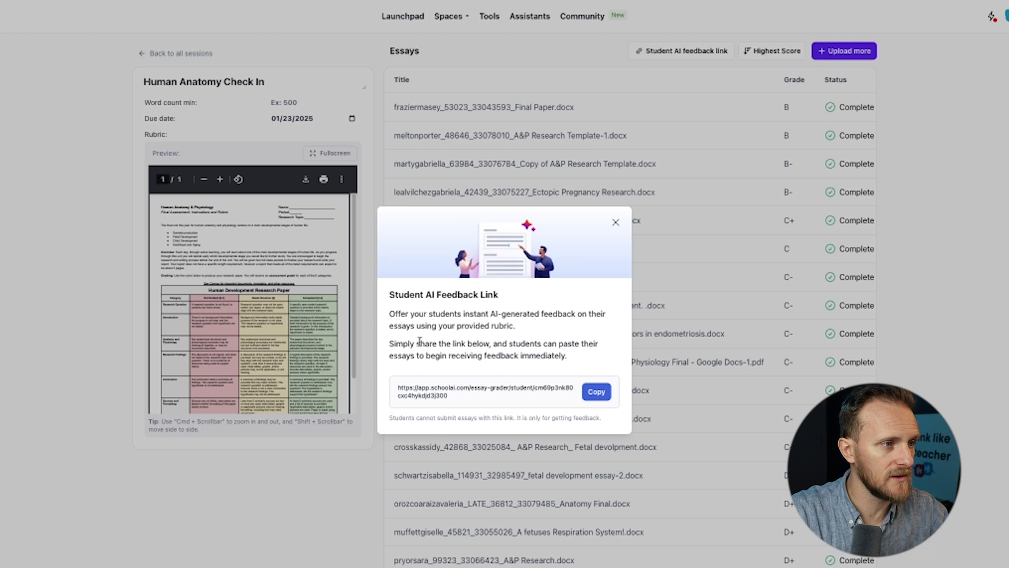
left_click_drag(397, 387, 491, 407)
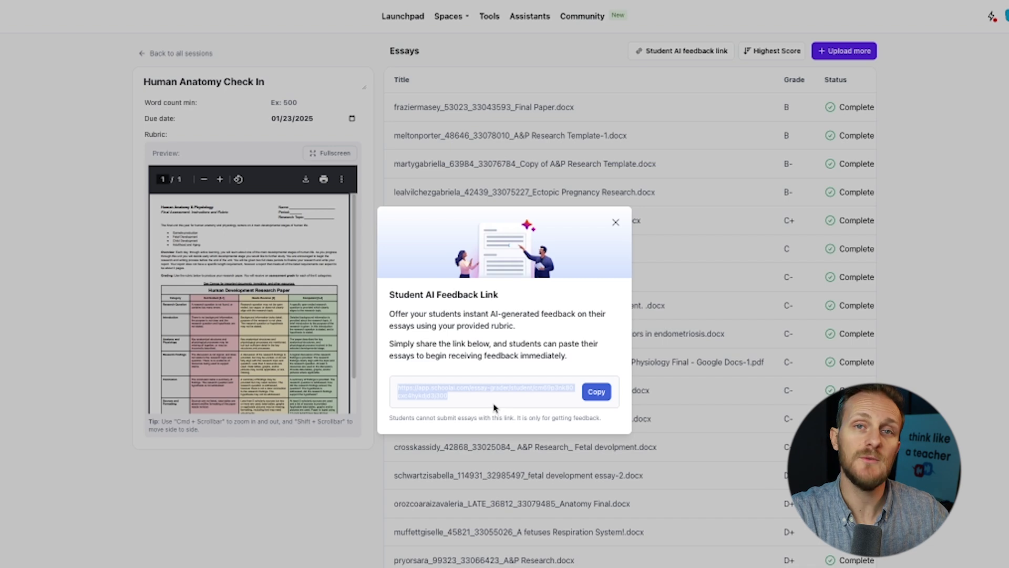
left_click(595, 393)
key("ctrl+t")
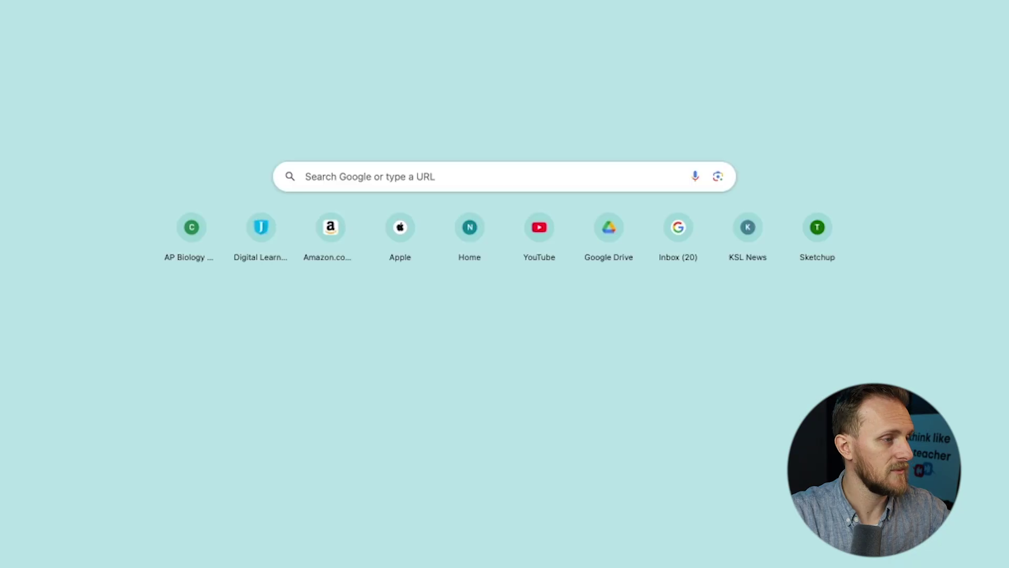
Load the copied feedback link and preview the Human Anatomy Check In rubric full size.
key("ctrl+v")
key("Return")
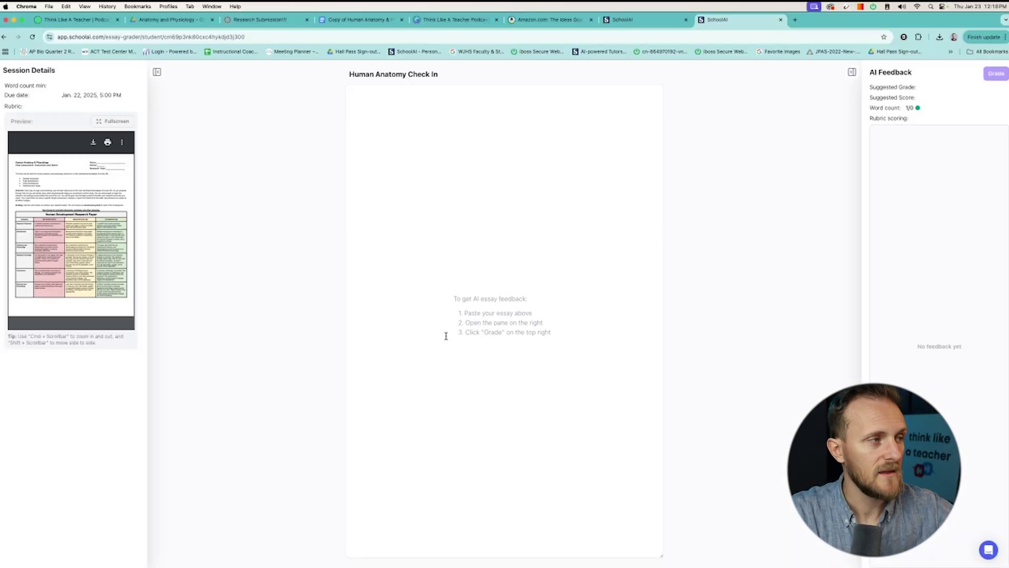
left_click(118, 122)
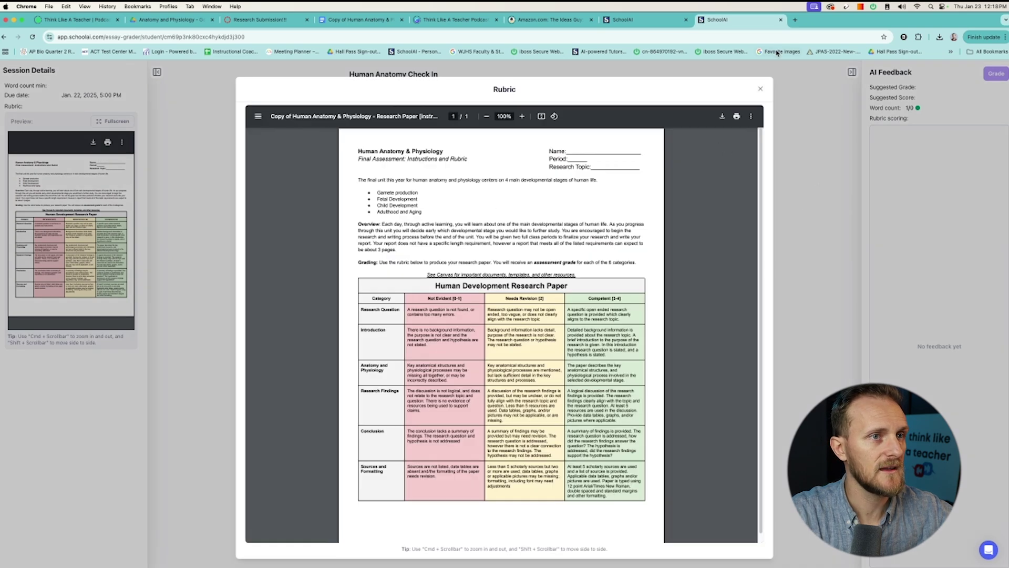
left_click(761, 90)
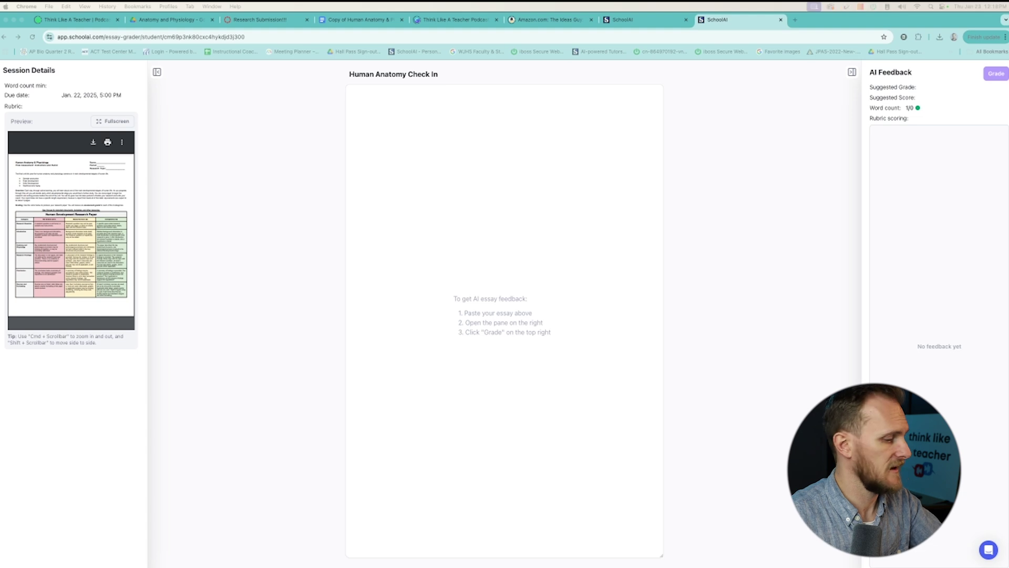
Paste the student's essay, delete its name header, and review the F, 13/25 AI feedback.
left_click(580, 182)
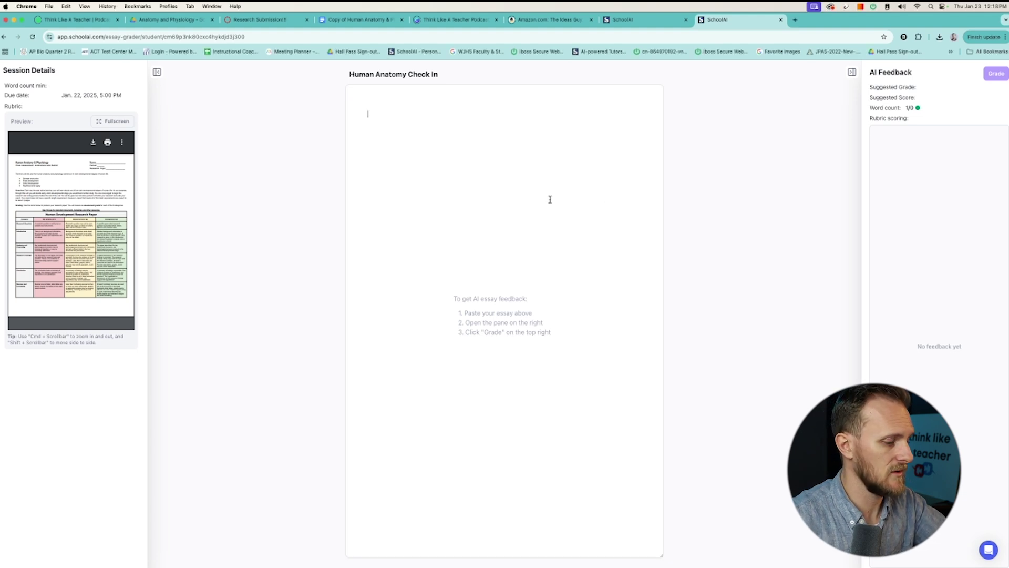
key("super+v")
scroll(555, 284, "up", 15)
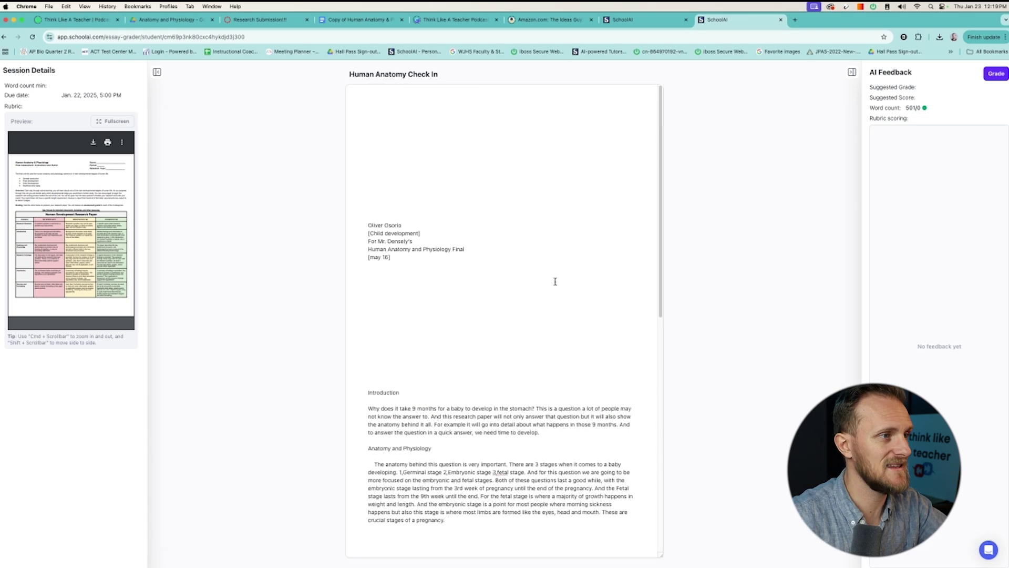
left_click_drag(441, 359, 334, 162)
key("BackSpace")
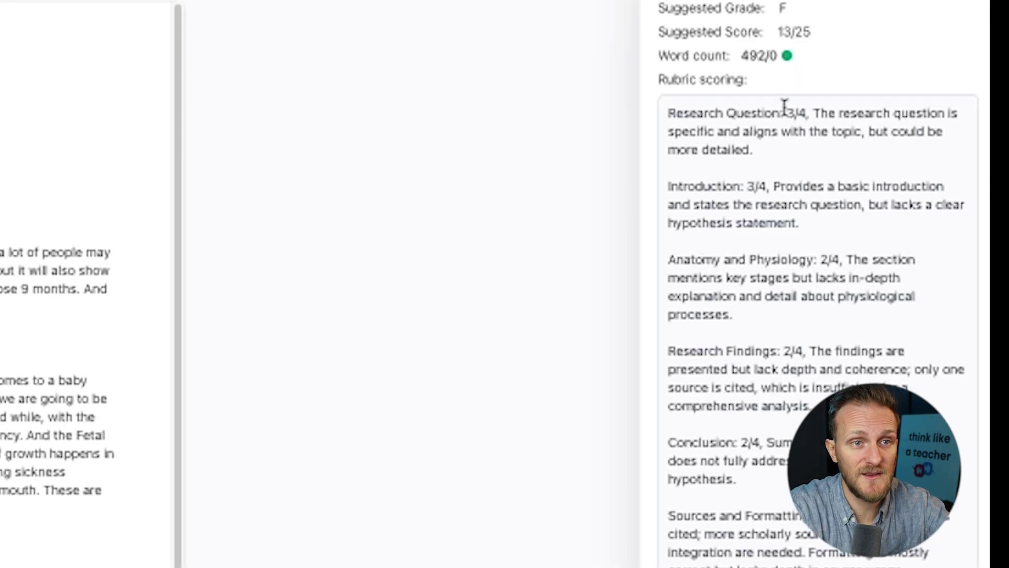
left_click_drag(784, 111, 842, 566)
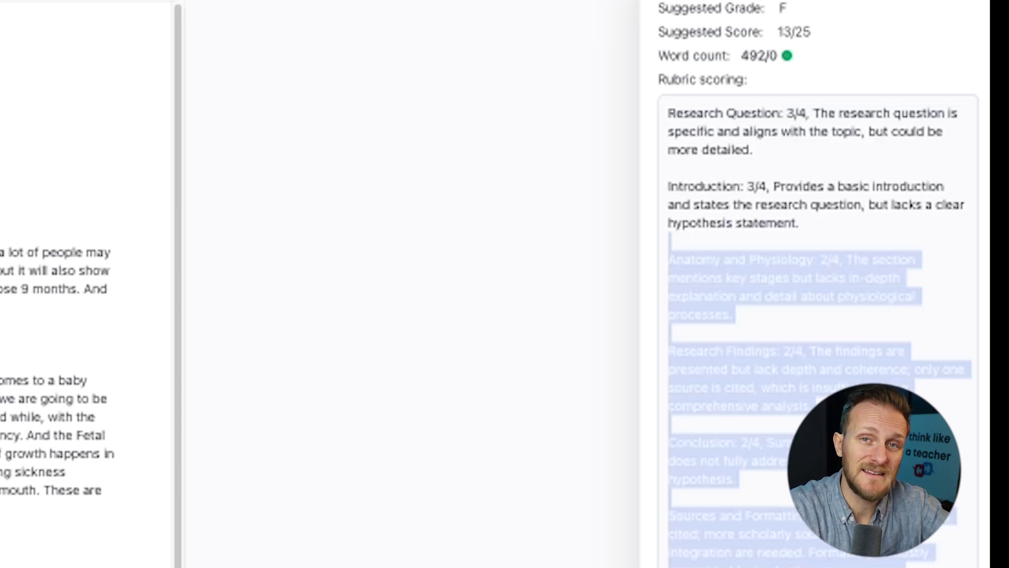
left_click(773, 15)
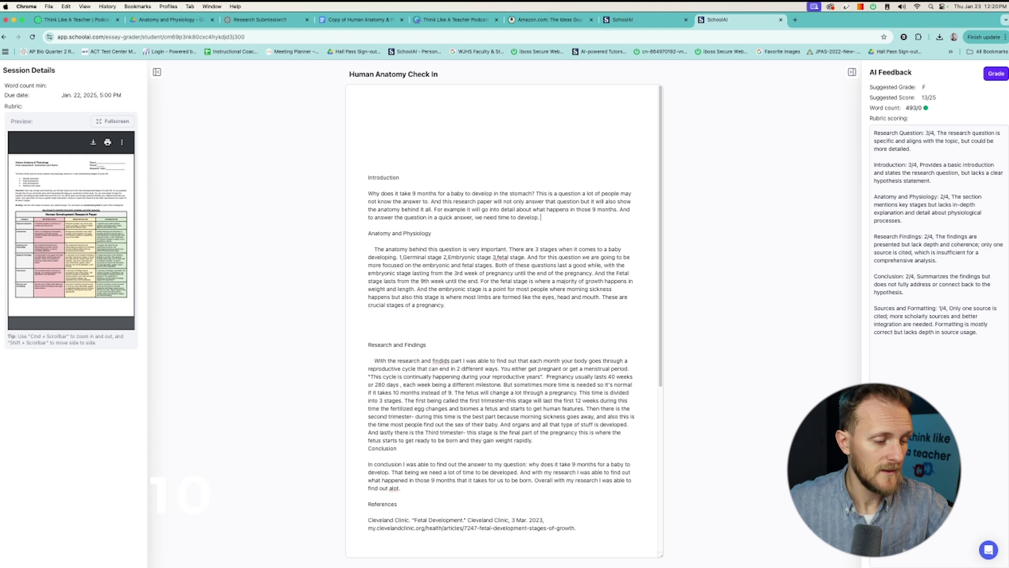
Paste a hypothesis sentence after 'to develop.' and regrade, raising the essay to D- with 15/25.
key("super+v")
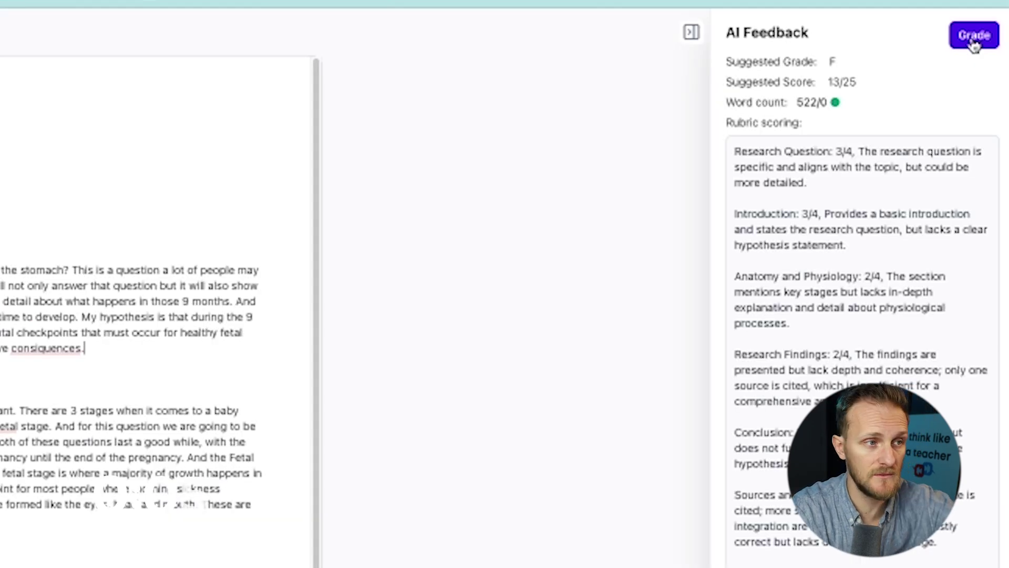
left_click(974, 37)
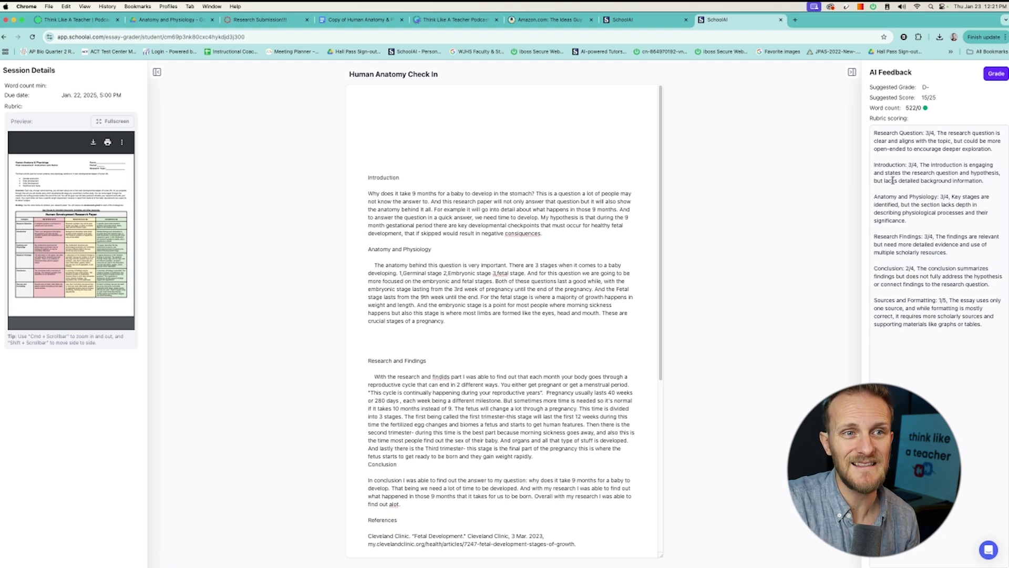
left_click_drag(892, 181, 979, 180)
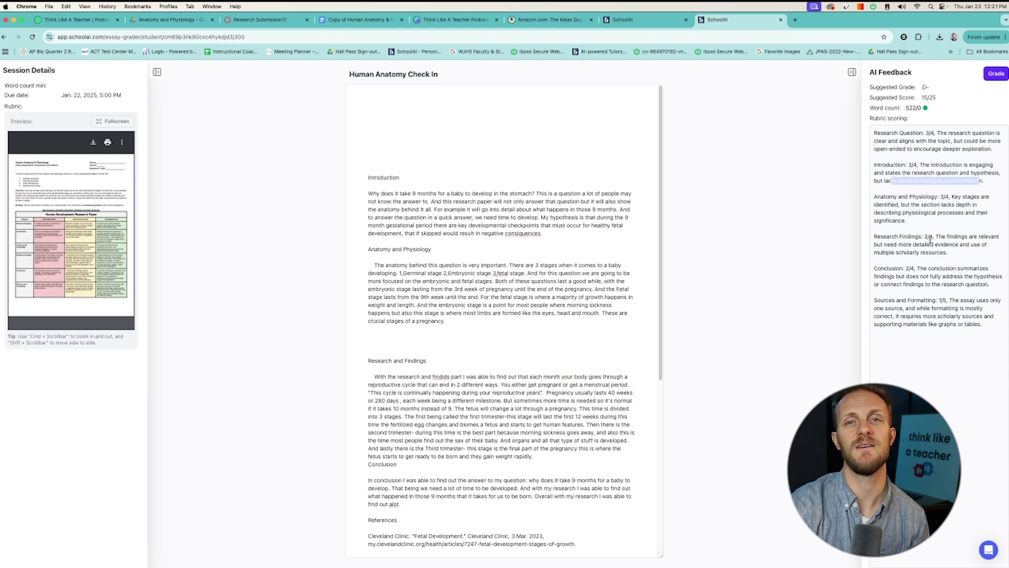